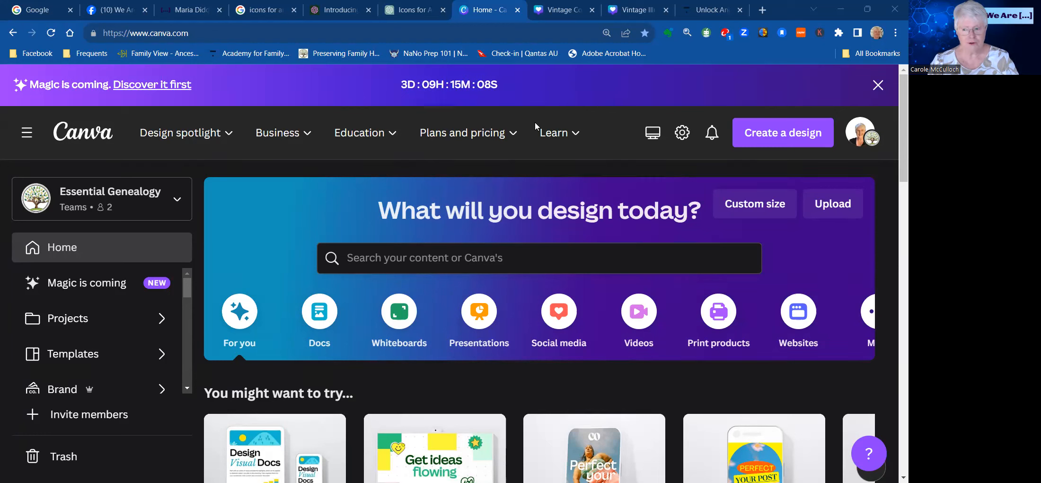
Step: Create a blank Instagram Post (Square) design and open its elements library
{"action": "left_click", "coordinate": [743, 137]}
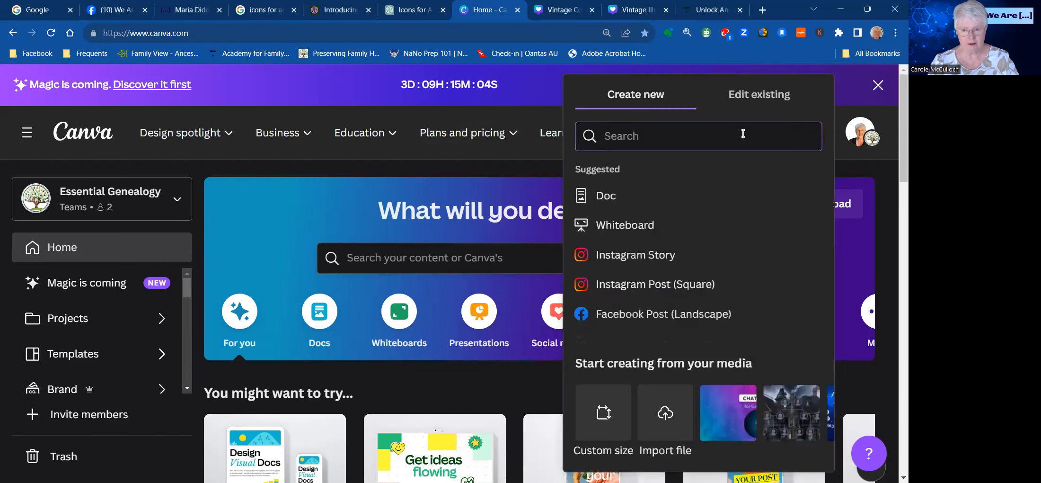
{"action": "left_click", "coordinate": [656, 285]}
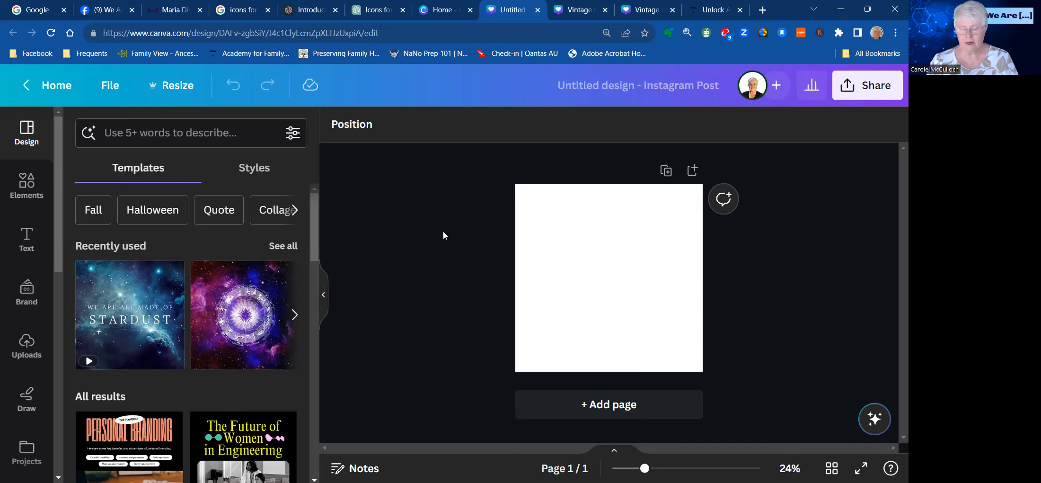
{"action": "left_click", "coordinate": [27, 183]}
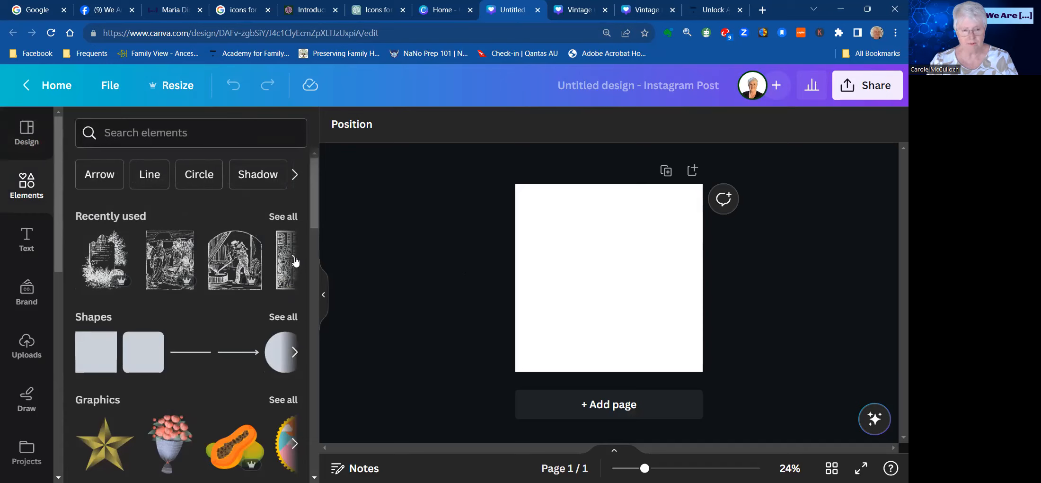
Step: Search the elements library for "vintage ancestor icons"
{"action": "left_click", "coordinate": [118, 133]}
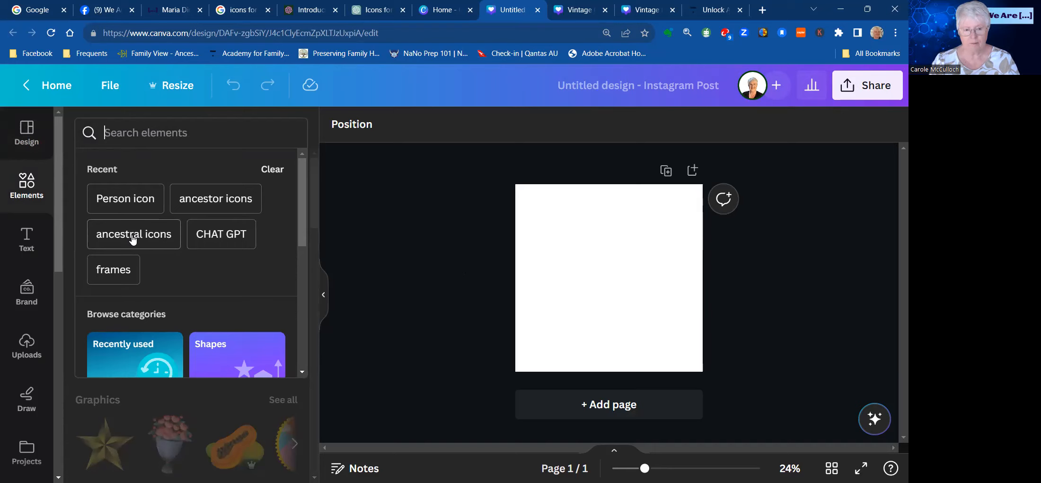
{"action": "left_click", "coordinate": [124, 132]}
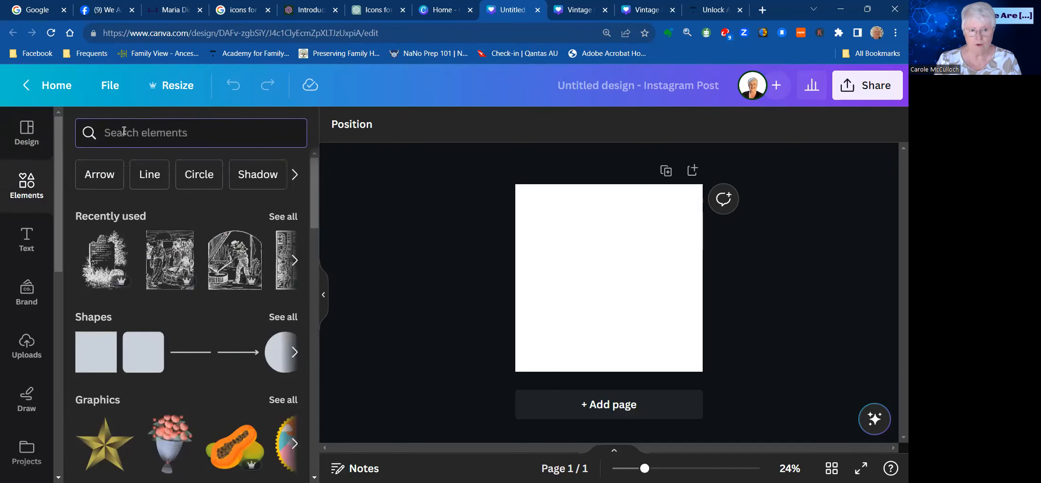
{"action": "type", "text": "vintahe"}
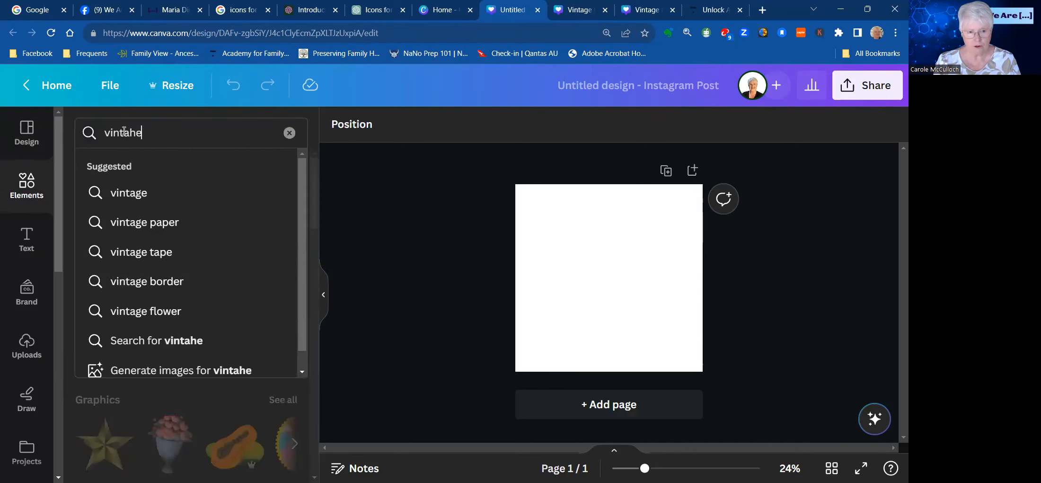
{"action": "key", "text": "BackSpace"}
{"action": "key", "text": "BackSpace"}
{"action": "type", "text": "ge"}
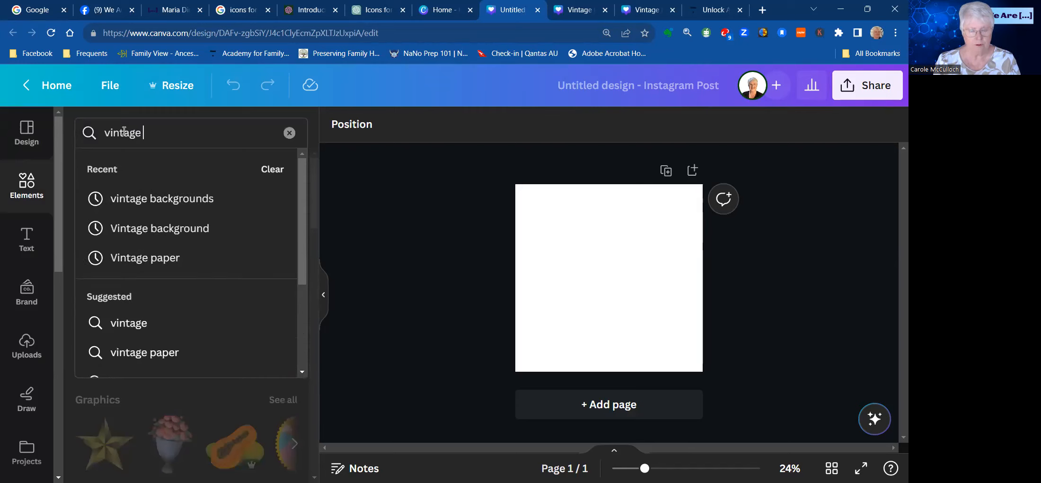
{"action": "type", "text": " ancestor icons"}
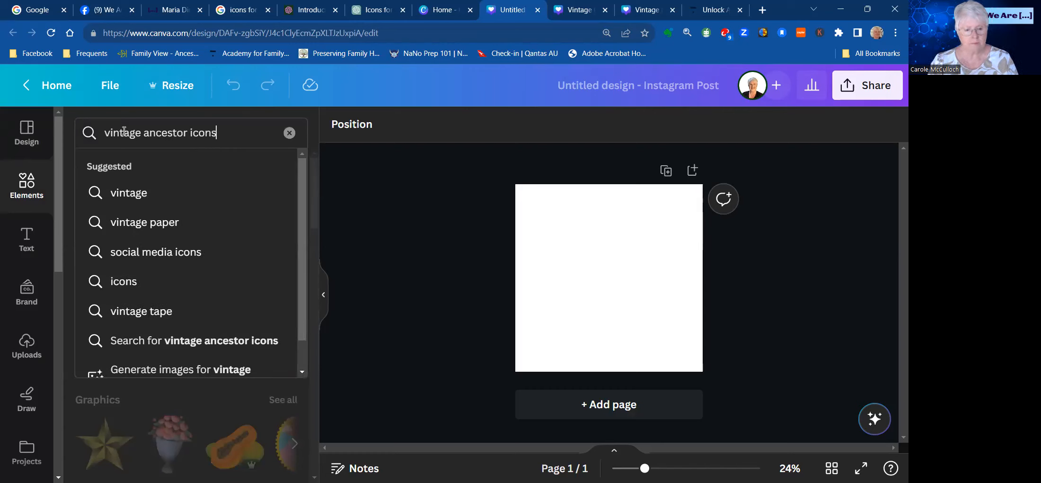
{"action": "left_click", "coordinate": [171, 348]}
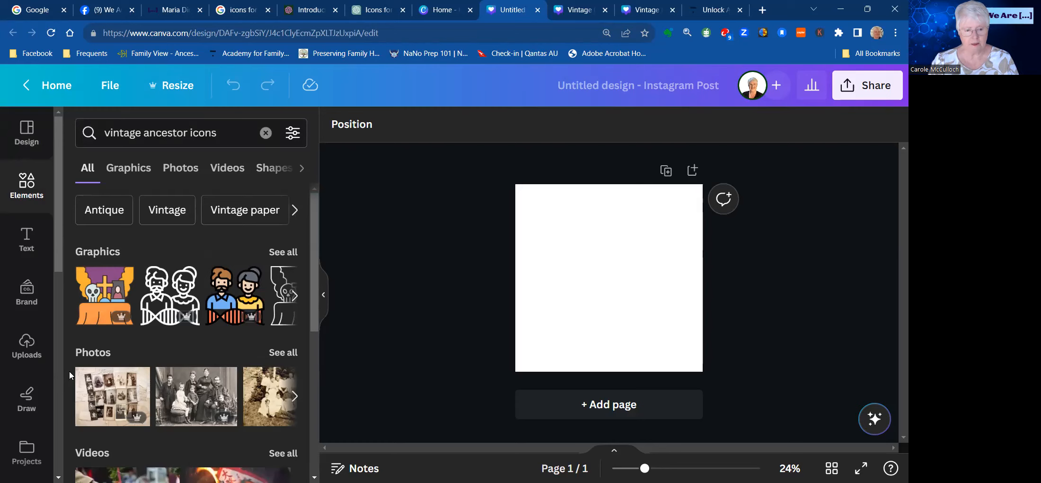
Step: Browse the search results, show all matching graphics, and look through the related "Vintage" graphics
{"action": "scroll", "coordinate": [136, 362], "scroll_direction": "down", "scroll_amount": 3}
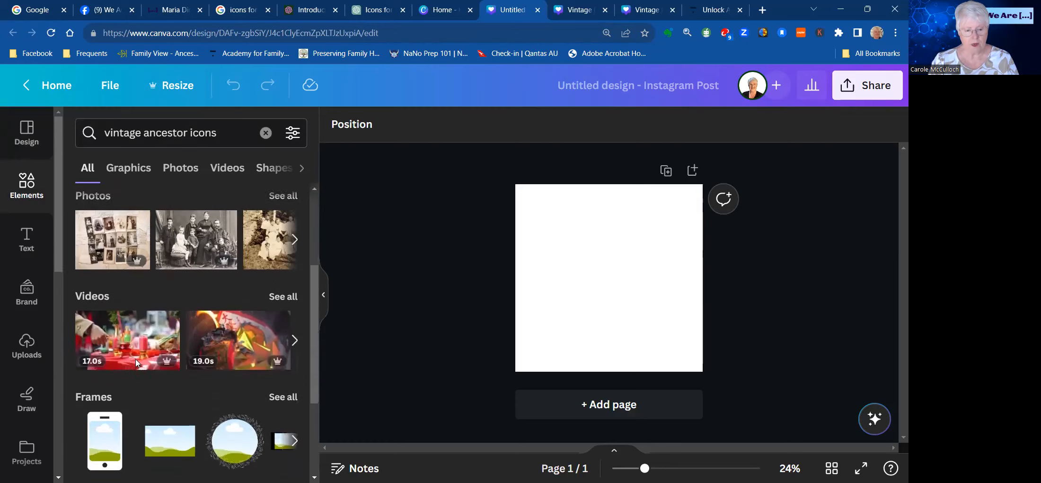
{"action": "scroll", "coordinate": [136, 362], "scroll_direction": "down", "scroll_amount": 2}
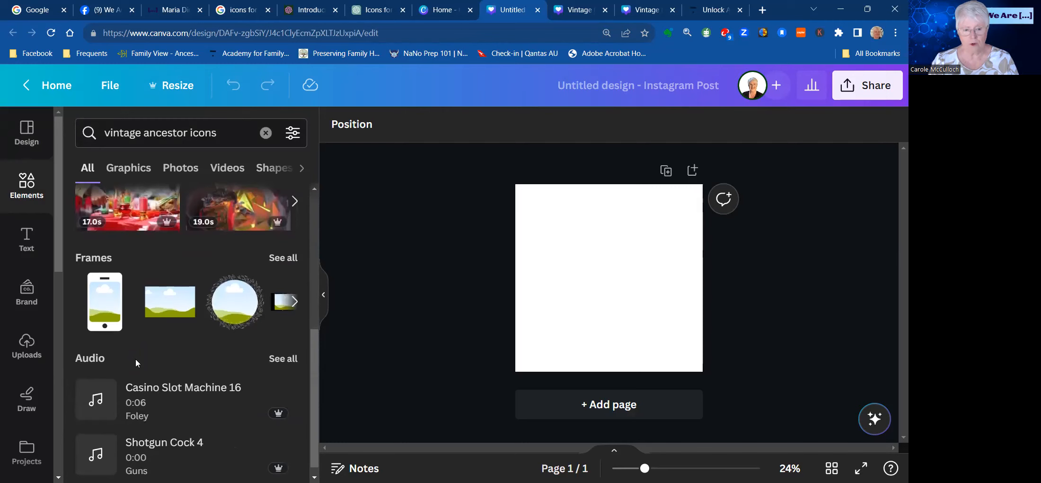
{"action": "scroll", "coordinate": [136, 363], "scroll_direction": "up", "scroll_amount": 5}
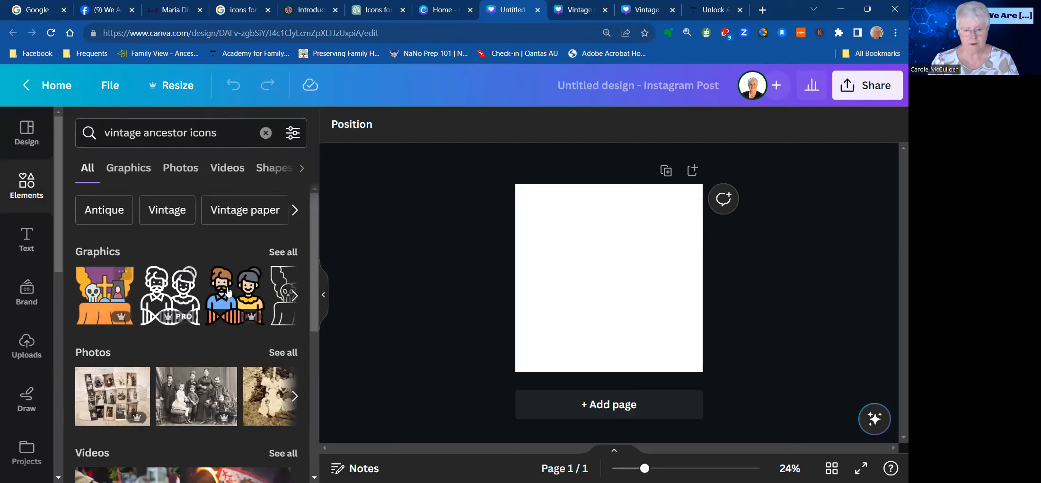
{"action": "left_click", "coordinate": [286, 255]}
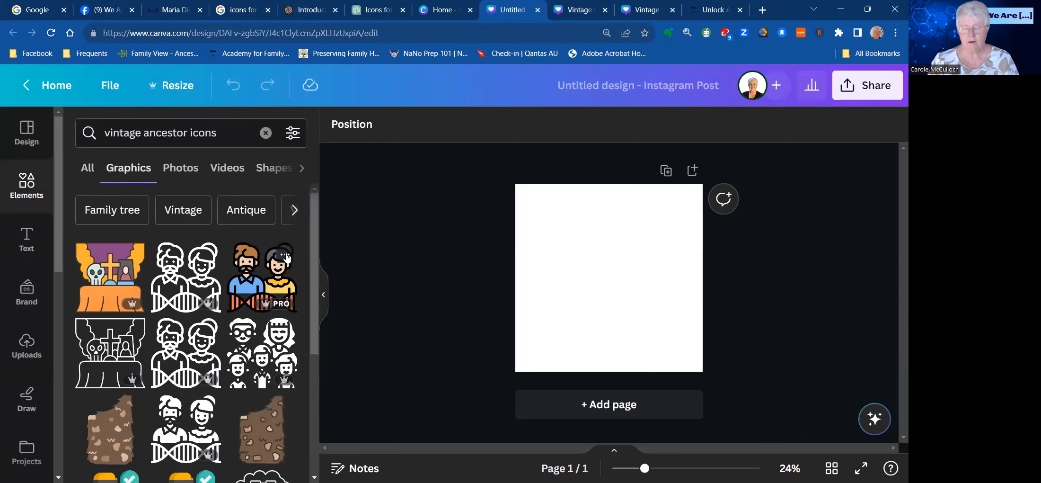
{"action": "left_click", "coordinate": [183, 217]}
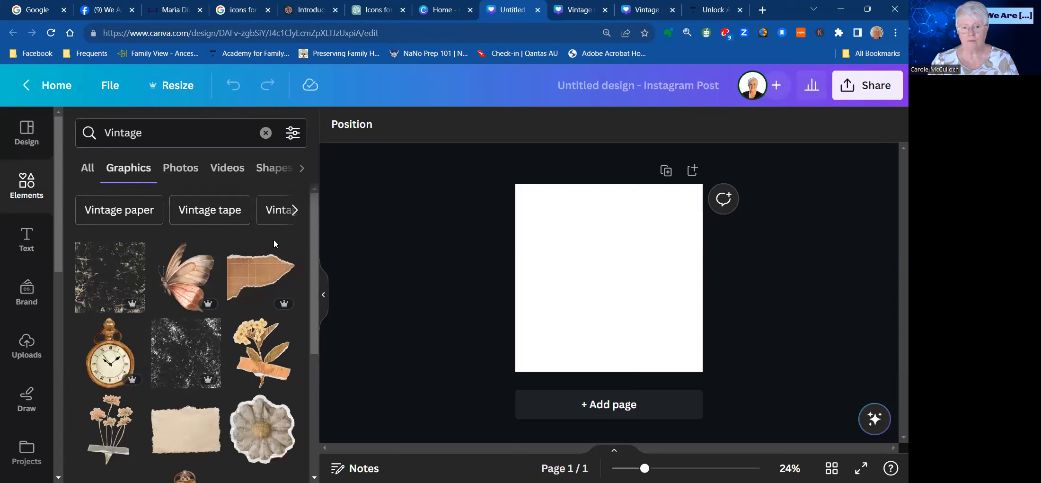
{"action": "left_click_drag", "start_coordinate": [316, 259], "coordinate": [316, 374]}
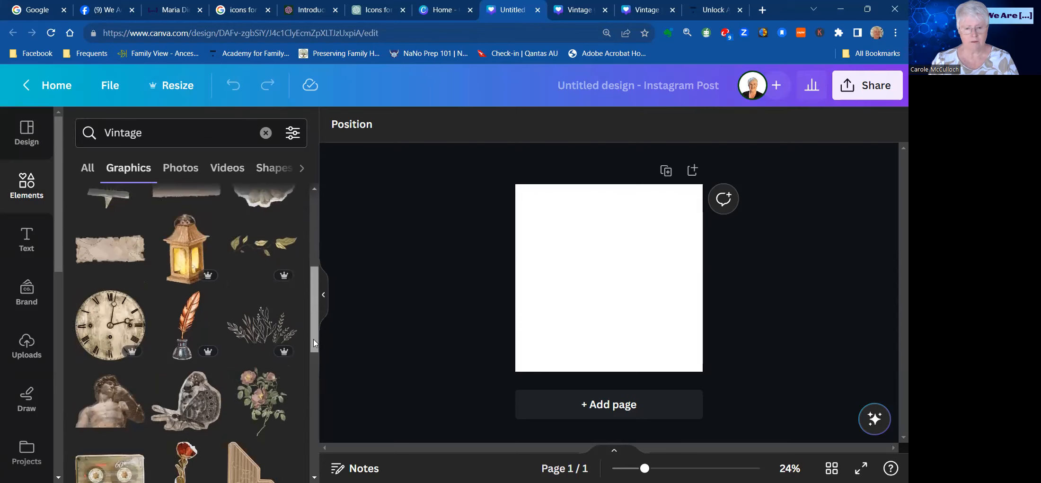
{"action": "left_click_drag", "start_coordinate": [313, 338], "coordinate": [317, 283]}
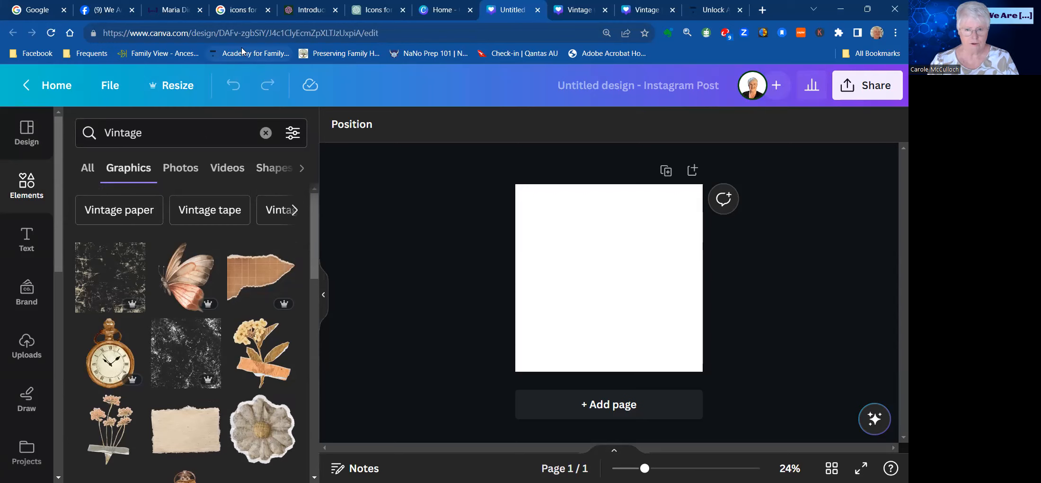
Step: Switch to the open "Vintage Illustrations - Black & White" design and review the illustrations on its pages
{"action": "left_click", "coordinate": [637, 11]}
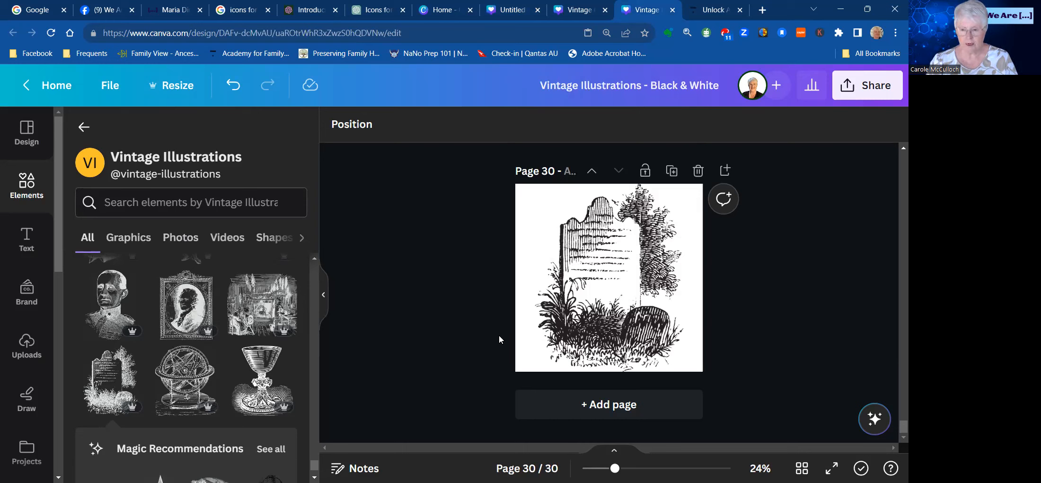
{"action": "scroll", "coordinate": [496, 309], "scroll_direction": "up", "scroll_amount": 8}
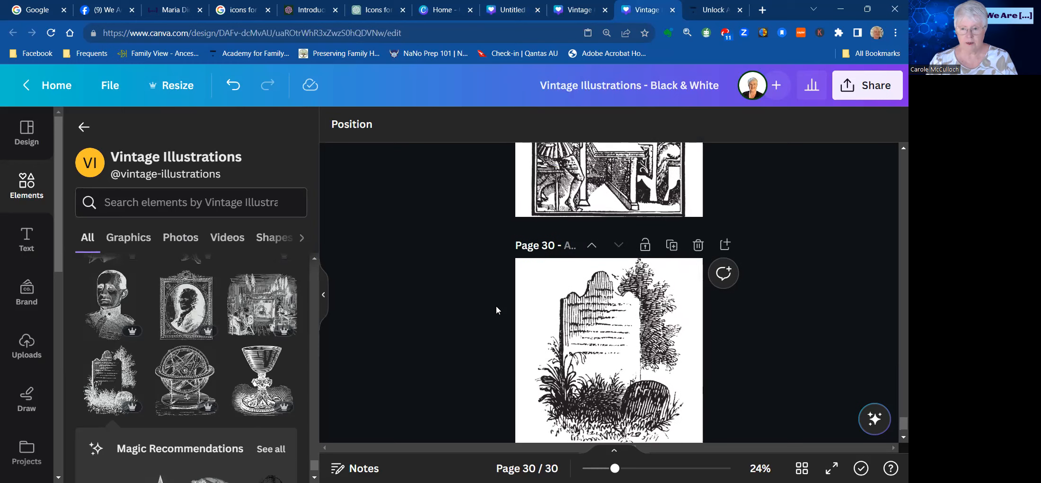
{"action": "scroll", "coordinate": [495, 310], "scroll_direction": "up", "scroll_amount": 12}
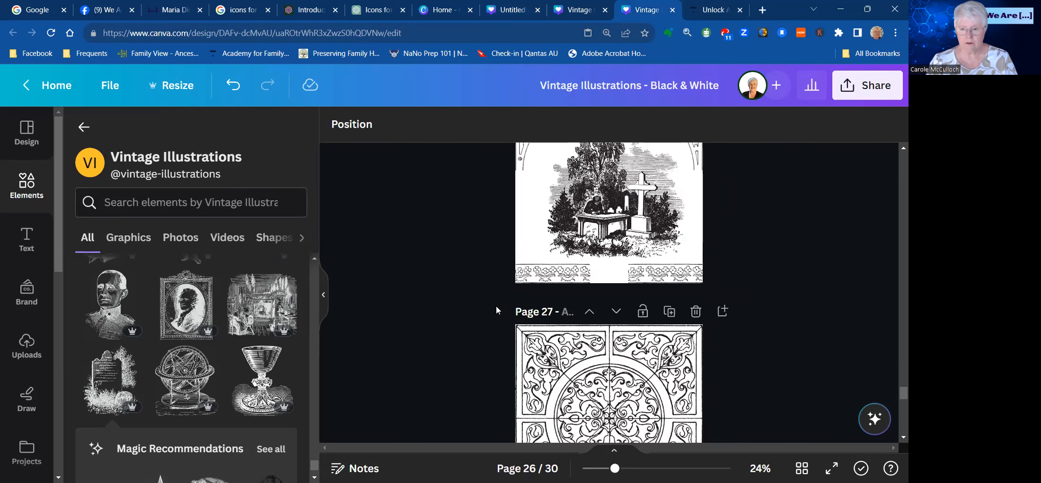
{"action": "scroll", "coordinate": [495, 309], "scroll_direction": "up", "scroll_amount": 8}
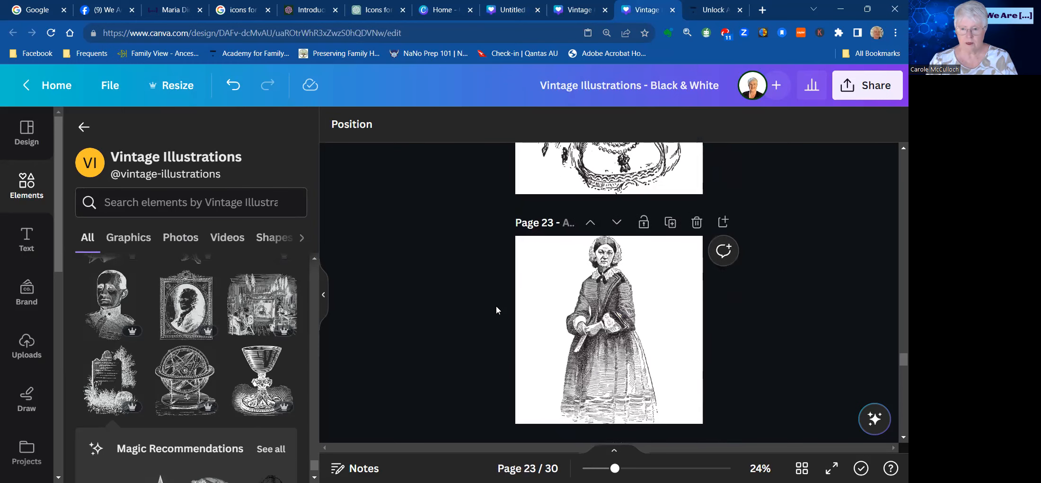
{"action": "scroll", "coordinate": [496, 310], "scroll_direction": "up", "scroll_amount": 10}
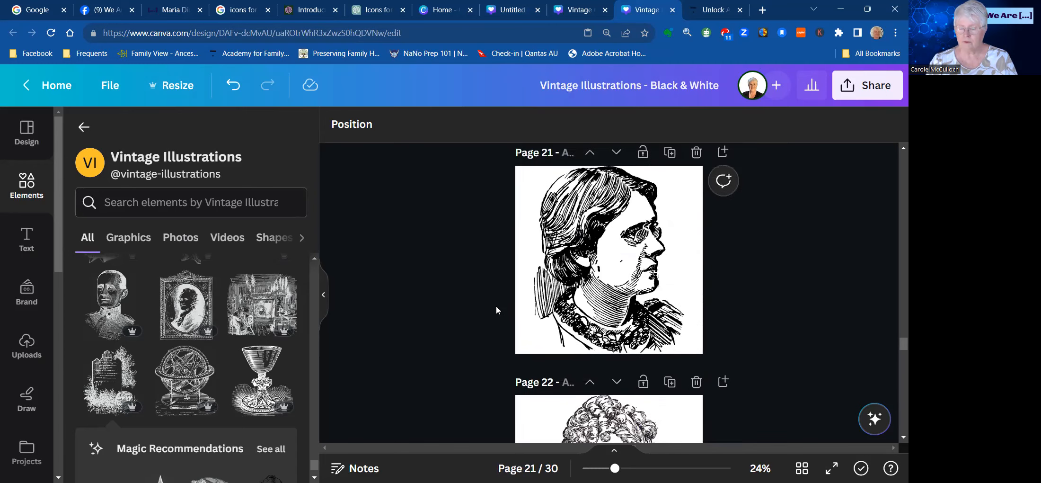
{"action": "scroll", "coordinate": [496, 310], "scroll_direction": "up", "scroll_amount": 10}
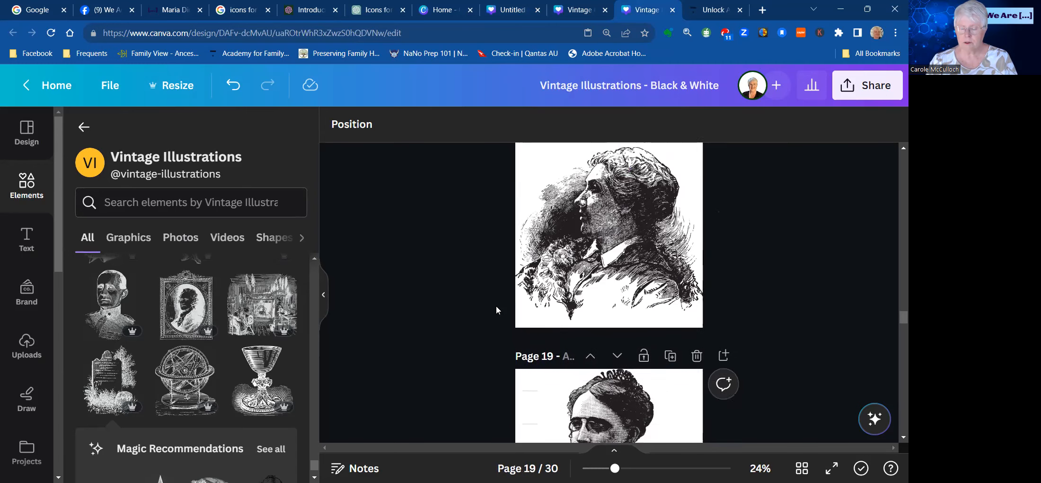
{"action": "scroll", "coordinate": [496, 310], "scroll_direction": "up", "scroll_amount": 12}
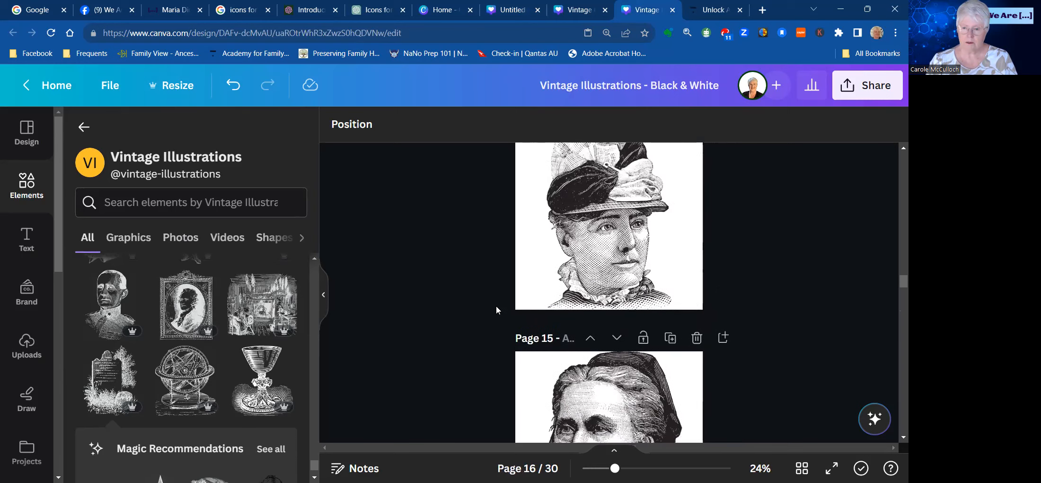
{"action": "scroll", "coordinate": [496, 310], "scroll_direction": "up", "scroll_amount": 10}
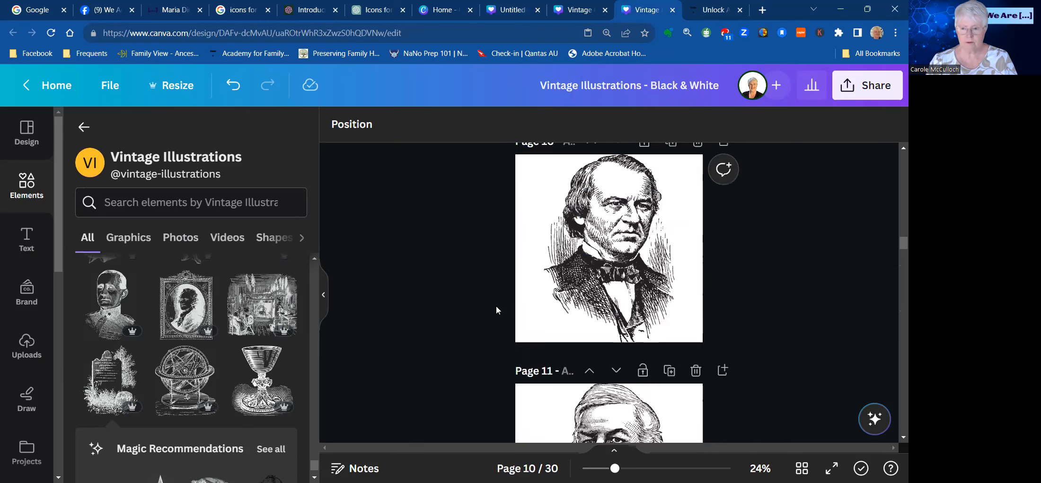
{"action": "scroll", "coordinate": [496, 310], "scroll_direction": "down", "scroll_amount": 5}
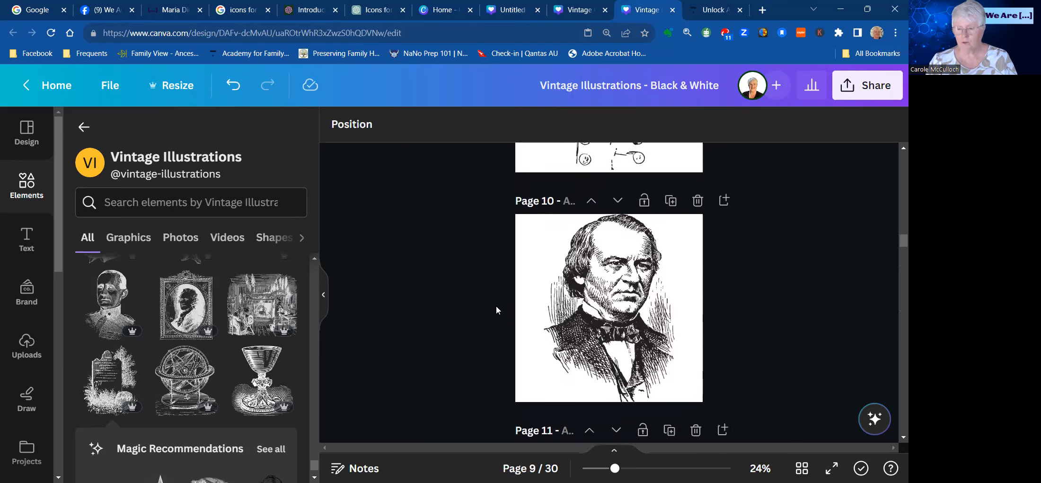
Step: Add a page at the end of the design and insert the framed oval portrait illustration, enlarged to the full page height
{"action": "left_click_drag", "start_coordinate": [893, 239], "coordinate": [893, 432]}
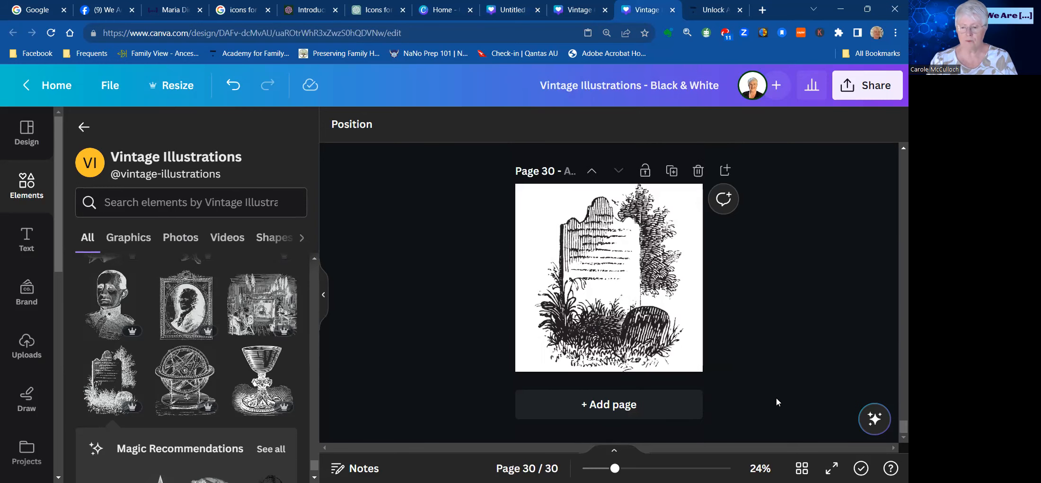
{"action": "left_click", "coordinate": [604, 405]}
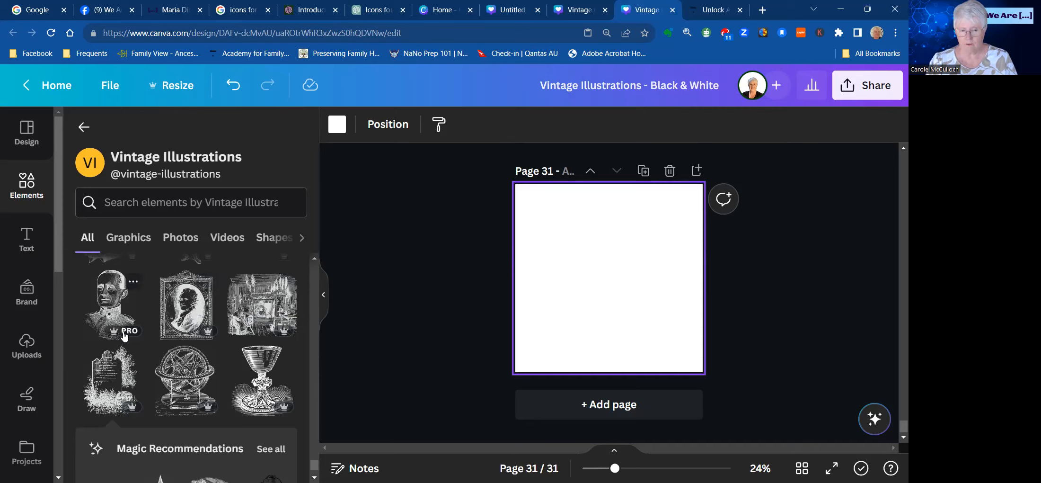
{"action": "left_click", "coordinate": [188, 311]}
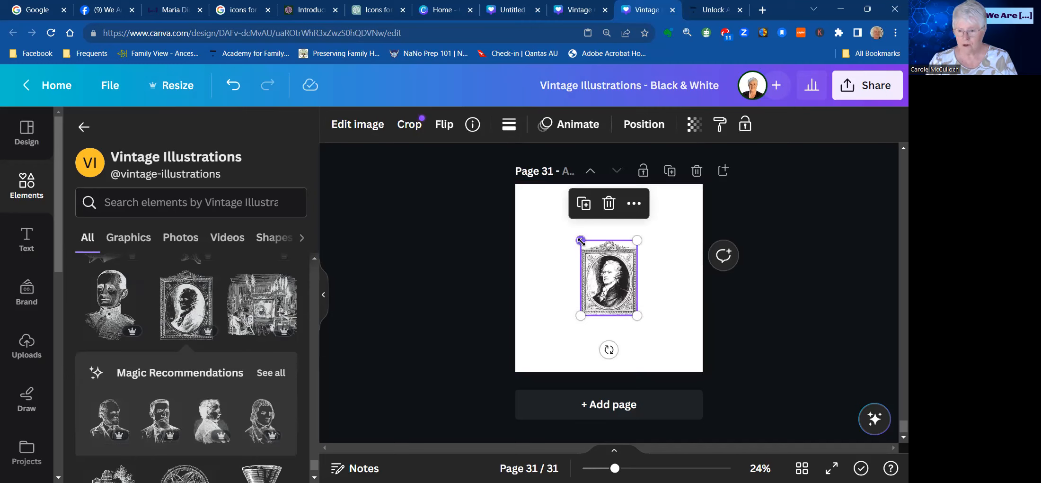
{"action": "left_click_drag", "start_coordinate": [581, 239], "coordinate": [511, 208]}
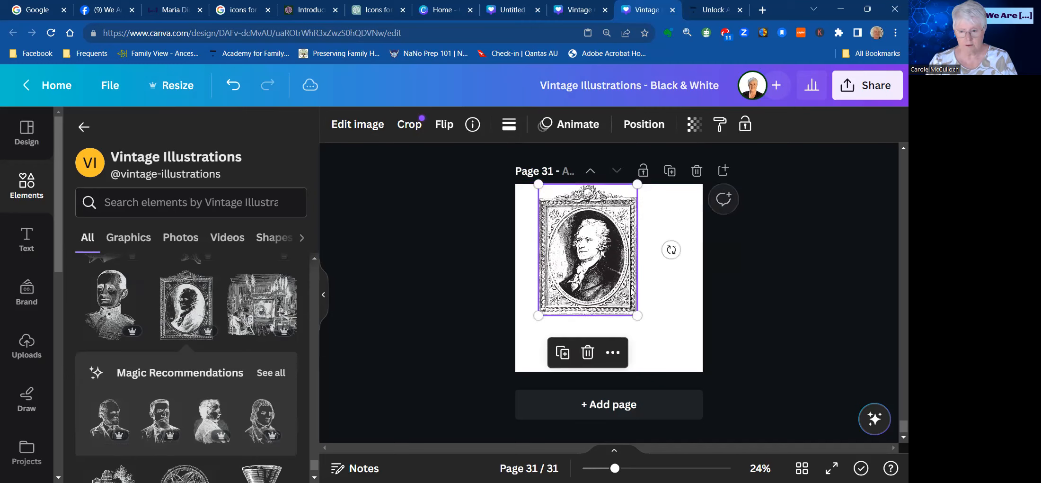
{"action": "left_click_drag", "start_coordinate": [639, 316], "coordinate": [702, 378]}
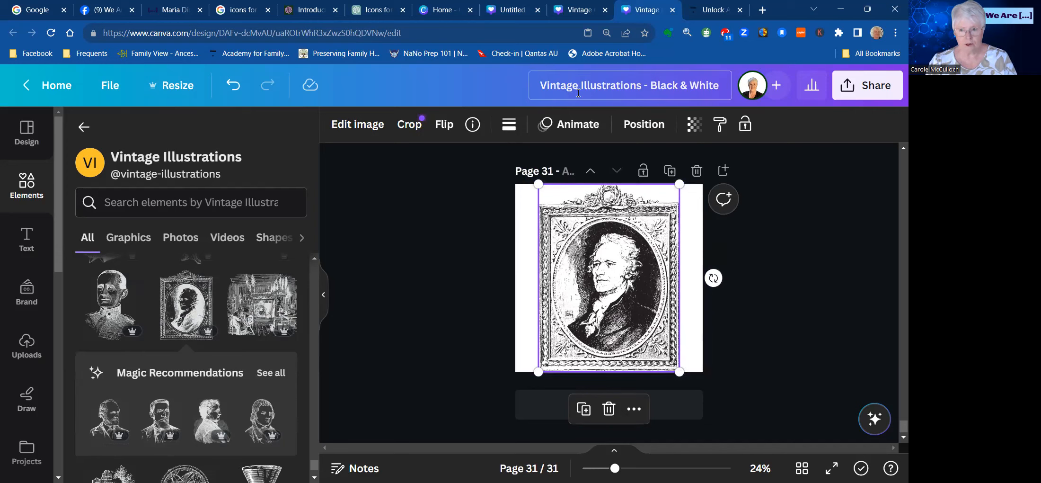
Step: Give page 31, which holds the framed portrait, its own page title
{"action": "left_click", "coordinate": [564, 172]}
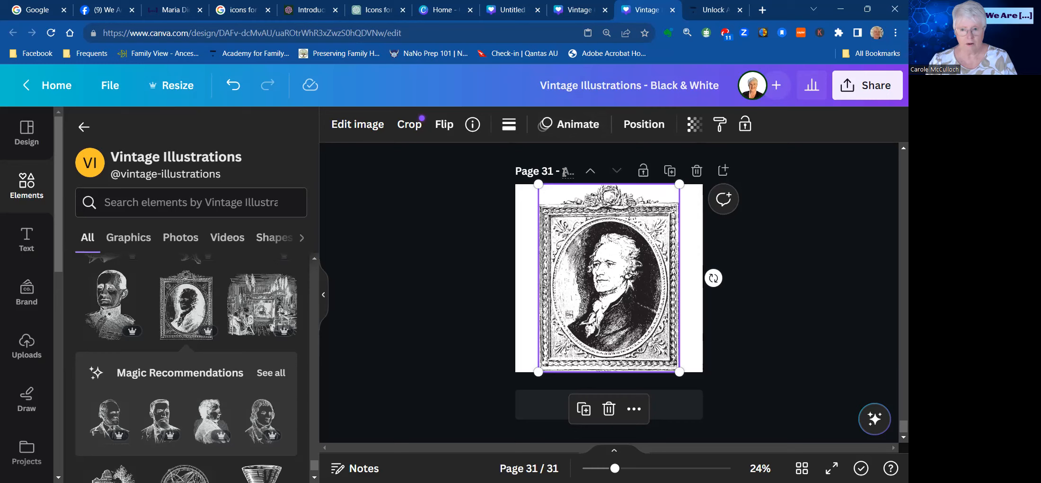
{"action": "type", "text": "f"}
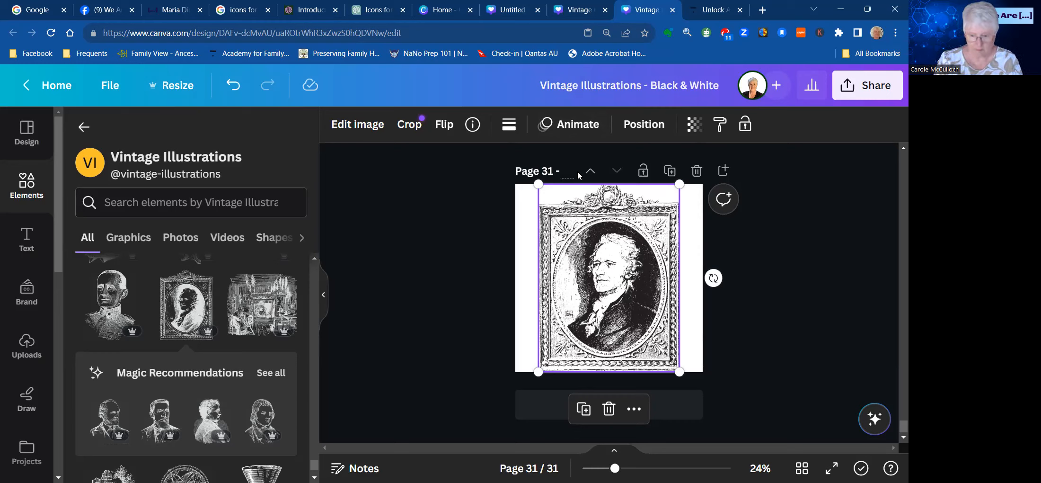
{"action": "type", "text": "orest"}
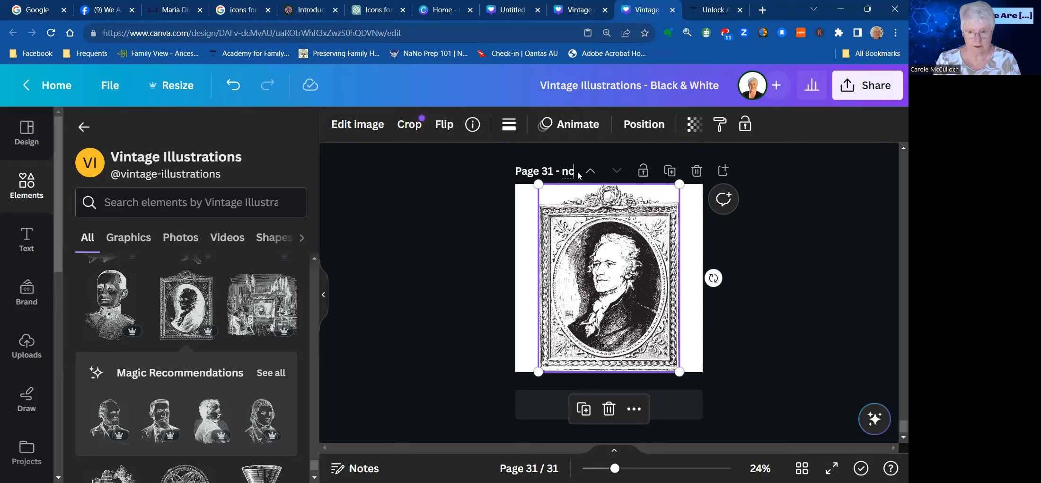
{"action": "key", "text": "Return"}
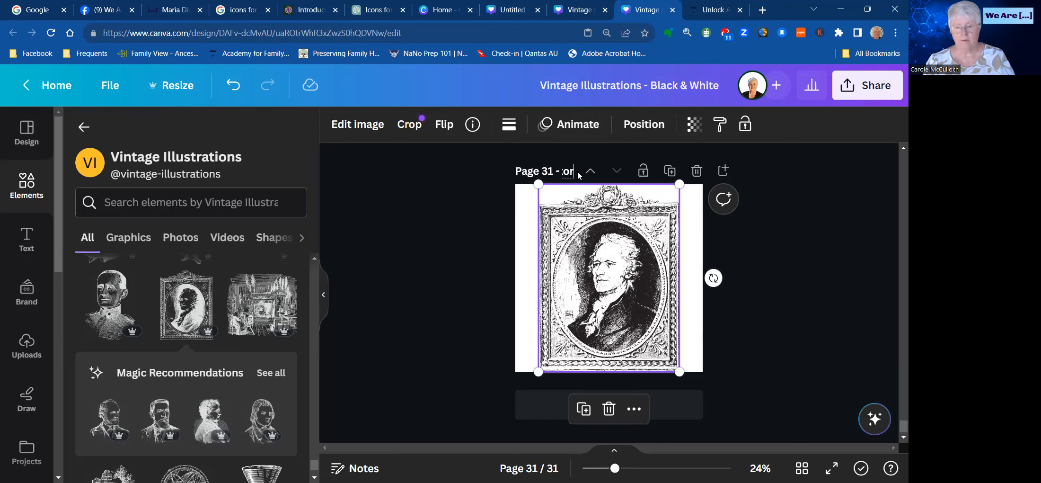
{"action": "left_click", "coordinate": [449, 285]}
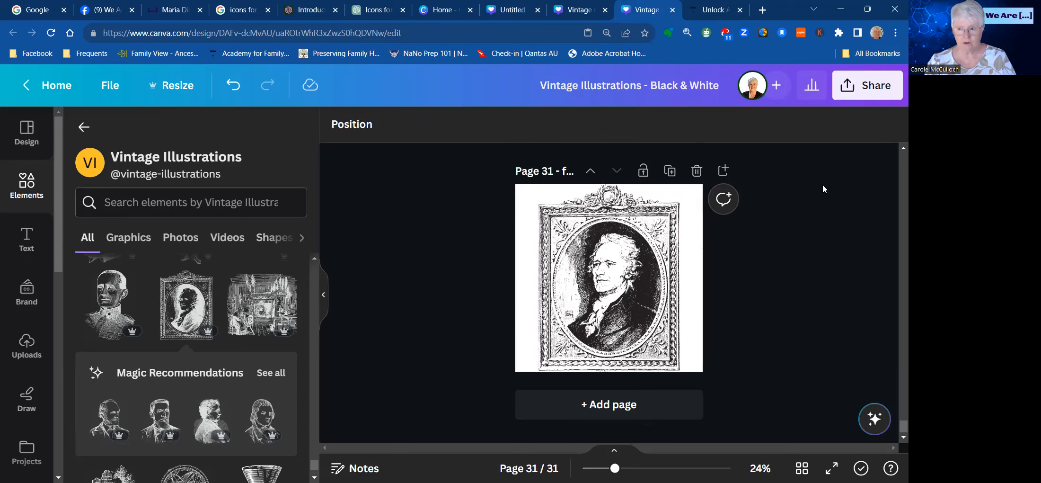
Step: Open the design's download settings and choose JPG as the file type
{"action": "left_click", "coordinate": [867, 91]}
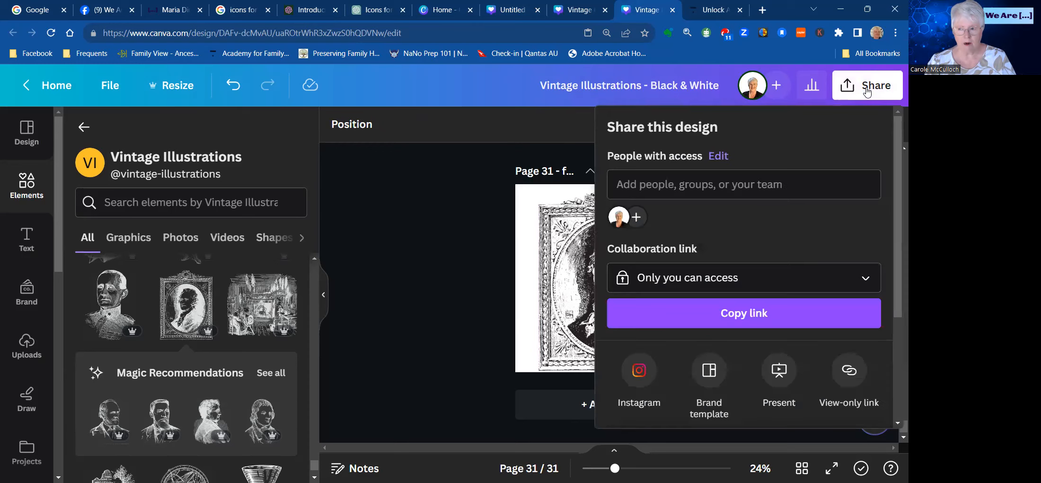
{"action": "scroll", "coordinate": [696, 314], "scroll_direction": "down", "scroll_amount": 3}
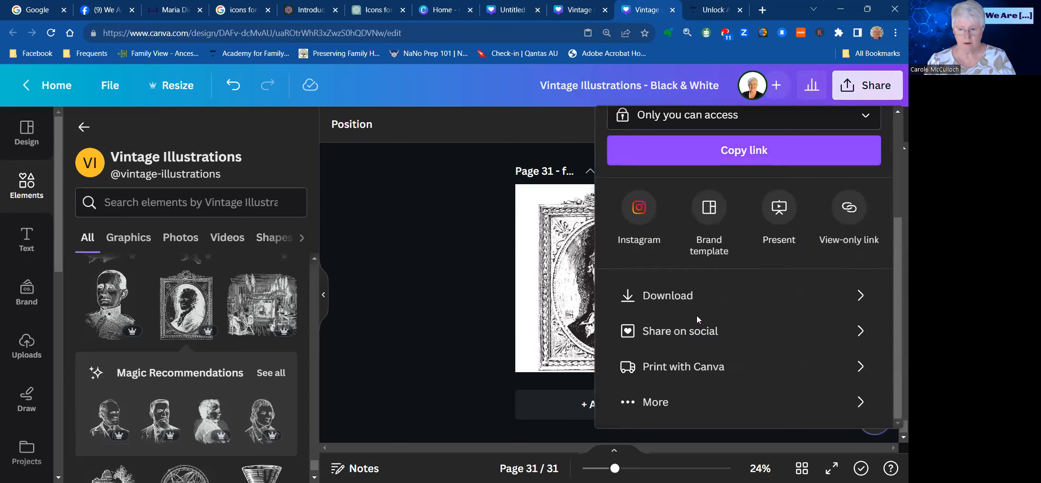
{"action": "left_click", "coordinate": [660, 298]}
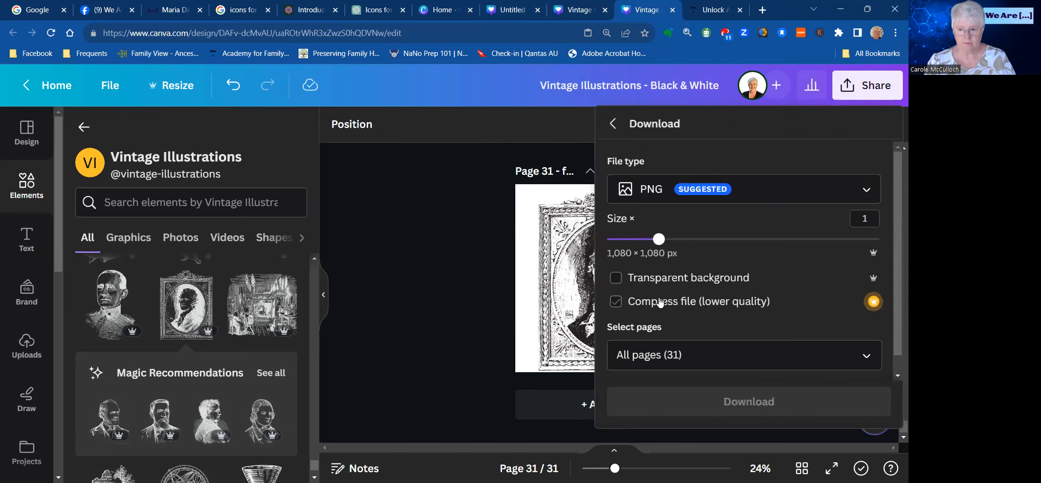
{"action": "left_click", "coordinate": [654, 194]}
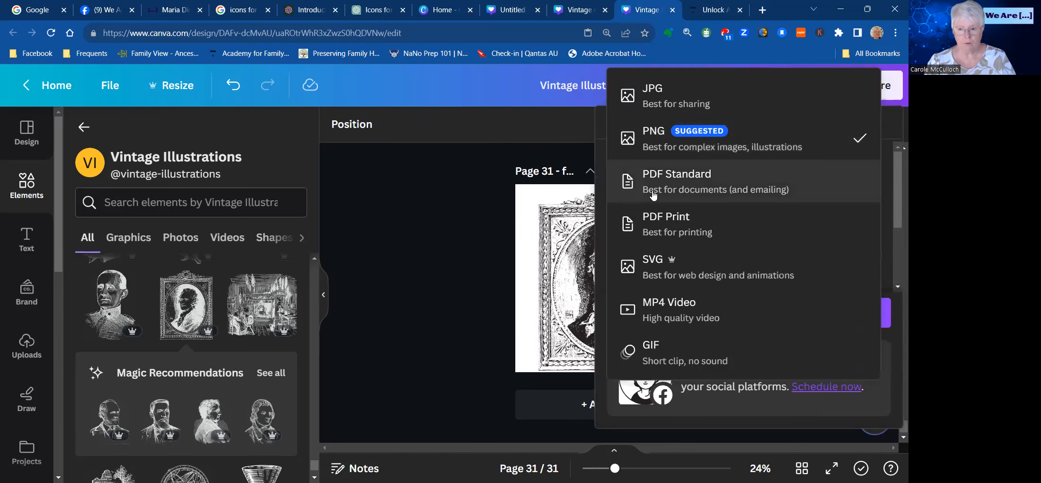
{"action": "left_click", "coordinate": [660, 98]}
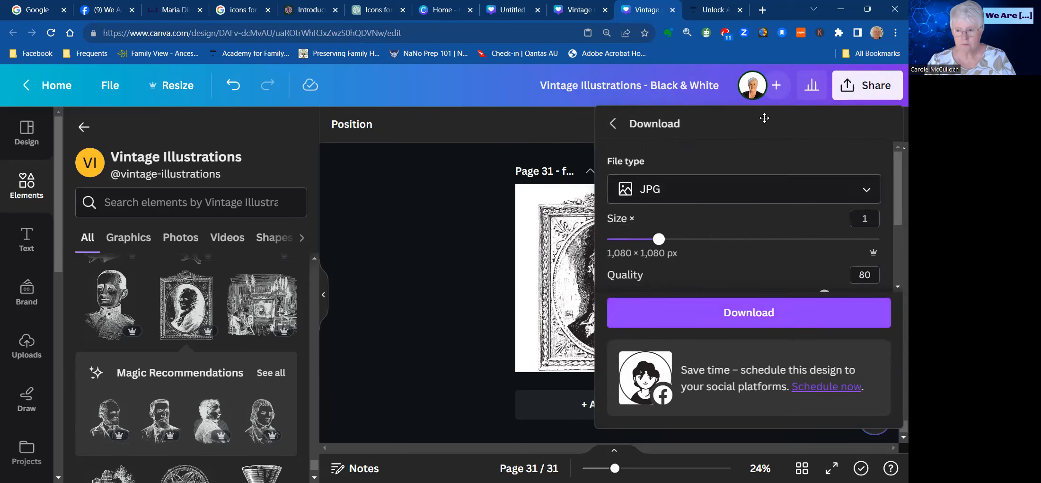
Step: Restrict the download to page 31, "framed ancestor", and download that page
{"action": "scroll", "coordinate": [773, 259], "scroll_direction": "down", "scroll_amount": 3}
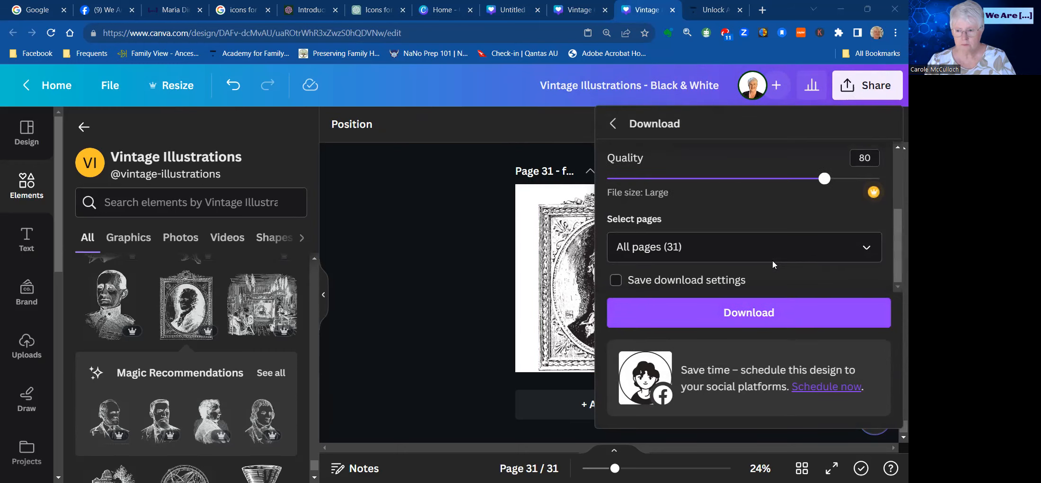
{"action": "left_click", "coordinate": [861, 249]}
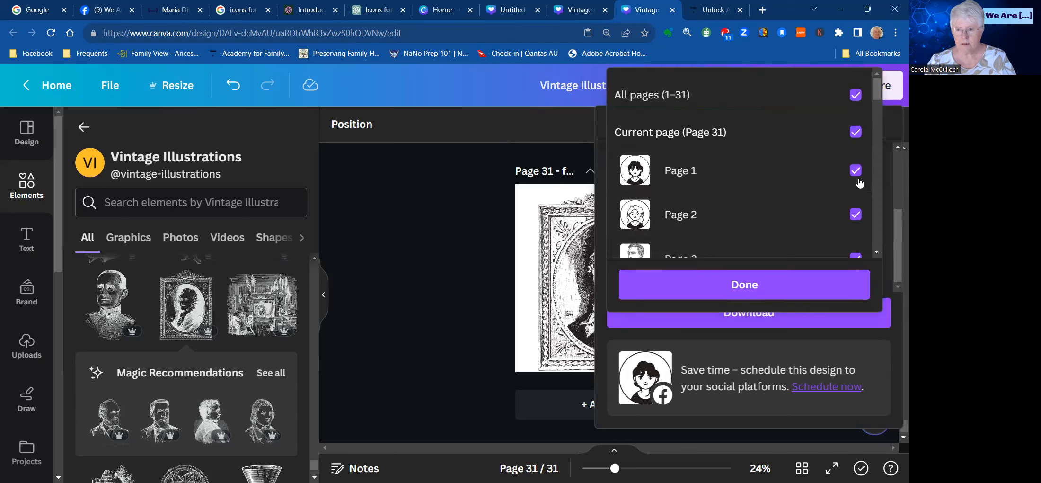
{"action": "left_click", "coordinate": [854, 96]}
{"action": "left_click_drag", "start_coordinate": [877, 90], "coordinate": [875, 241]}
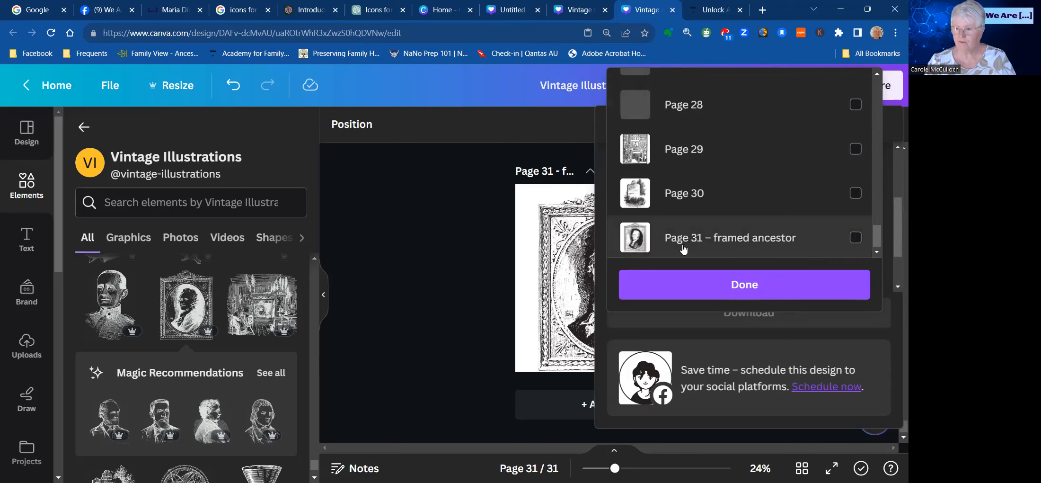
{"action": "left_click", "coordinate": [855, 237]}
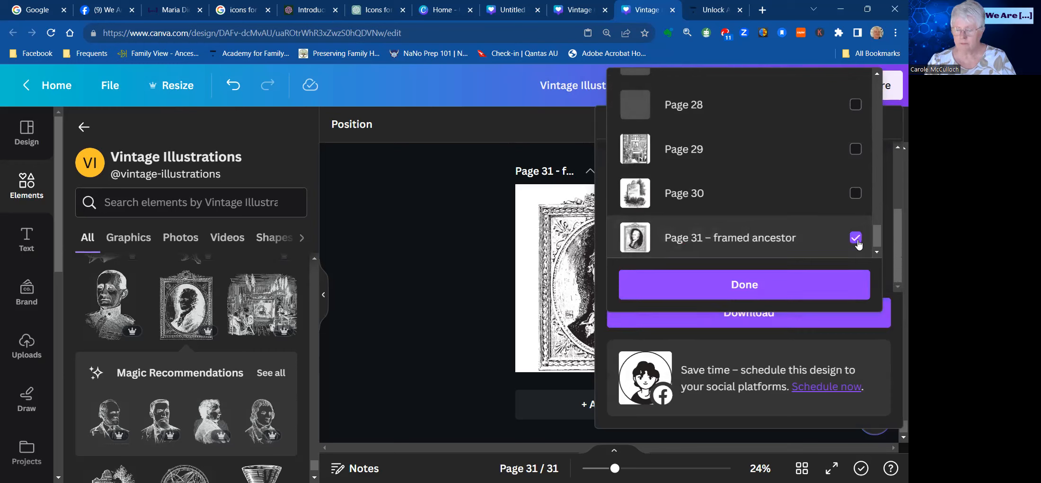
{"action": "left_click", "coordinate": [780, 290]}
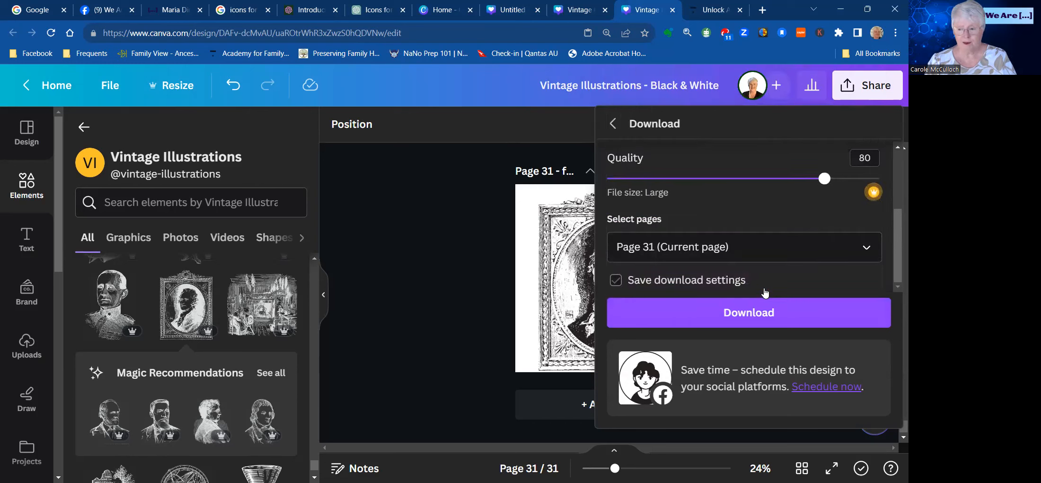
{"action": "left_click", "coordinate": [760, 314]}
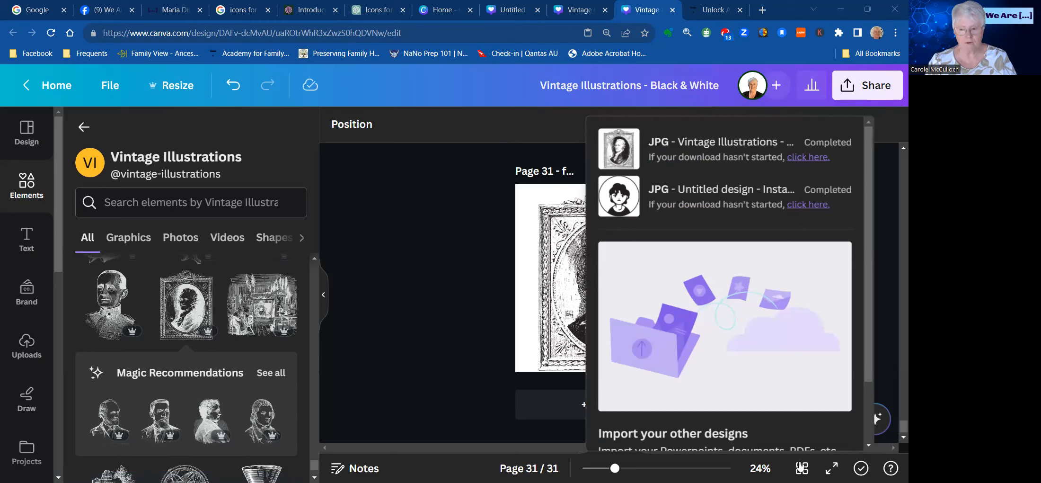
{"action": "left_click", "coordinate": [423, 259]}
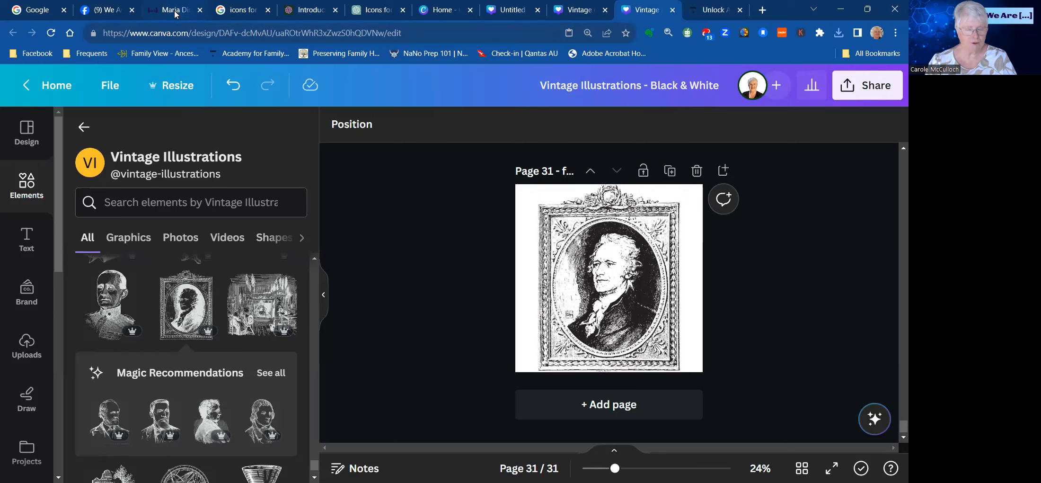
Step: Switch to the We Are.xyz family tree, open the tree of the highlighted ancestor's husband, and bring his card and parents into view
{"action": "left_click", "coordinate": [191, 15]}
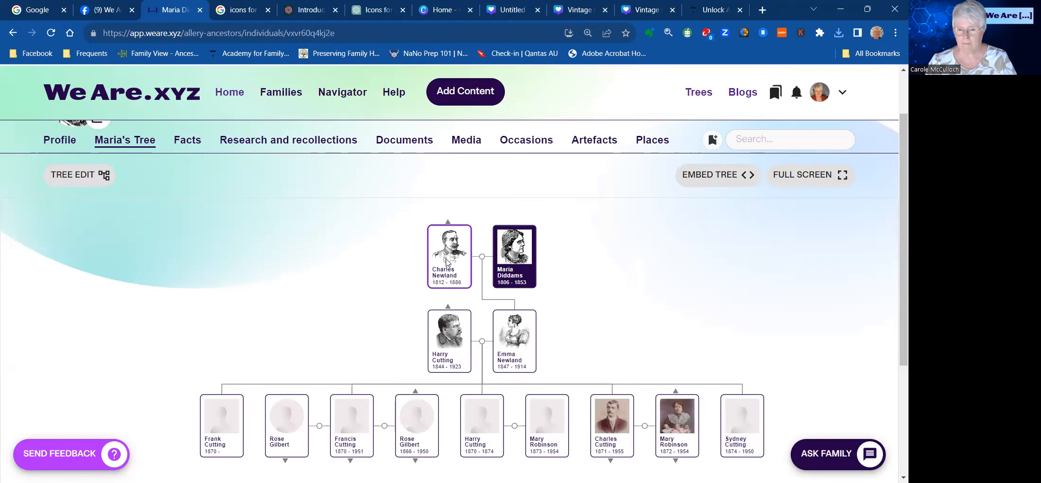
{"action": "left_click", "coordinate": [447, 262]}
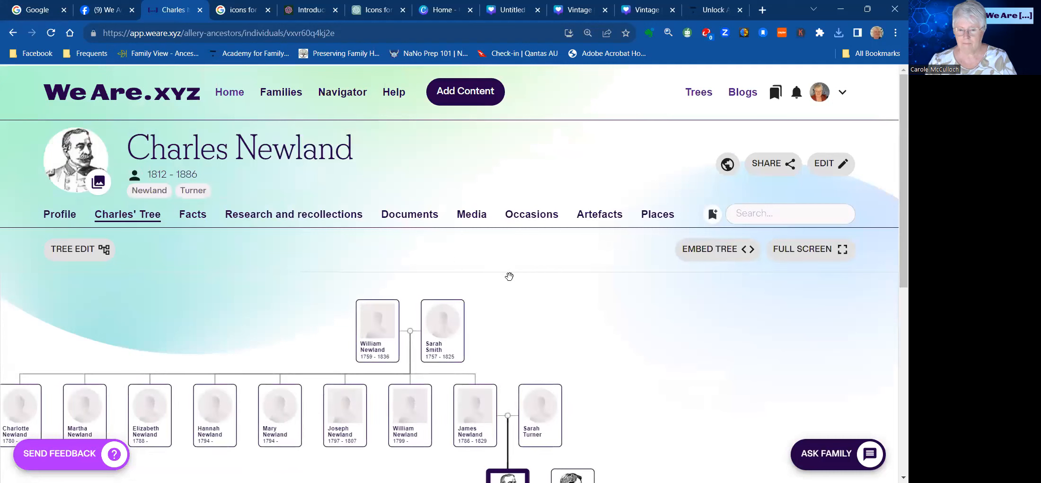
{"action": "left_click_drag", "start_coordinate": [626, 351], "coordinate": [640, 265]}
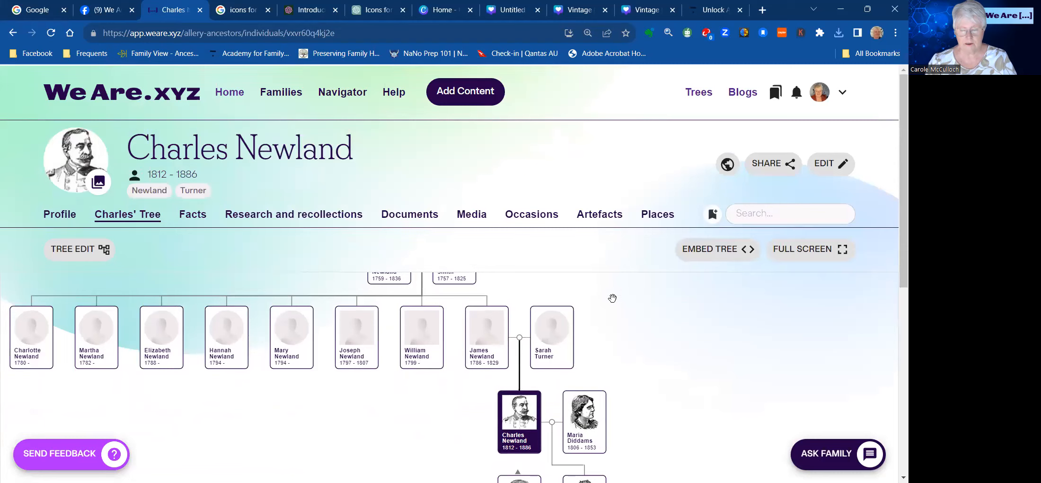
Step: Look at the numbered icon grid in the "Unlock Ancestral Storytelling" course lesson and return to the We Are.xyz family tree
{"action": "left_click", "coordinate": [712, 12]}
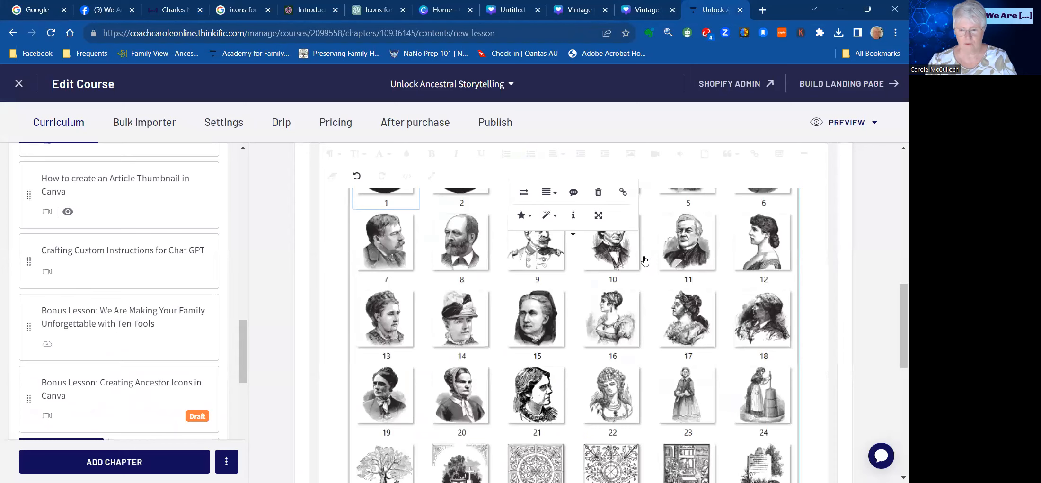
{"action": "left_click", "coordinate": [636, 15]}
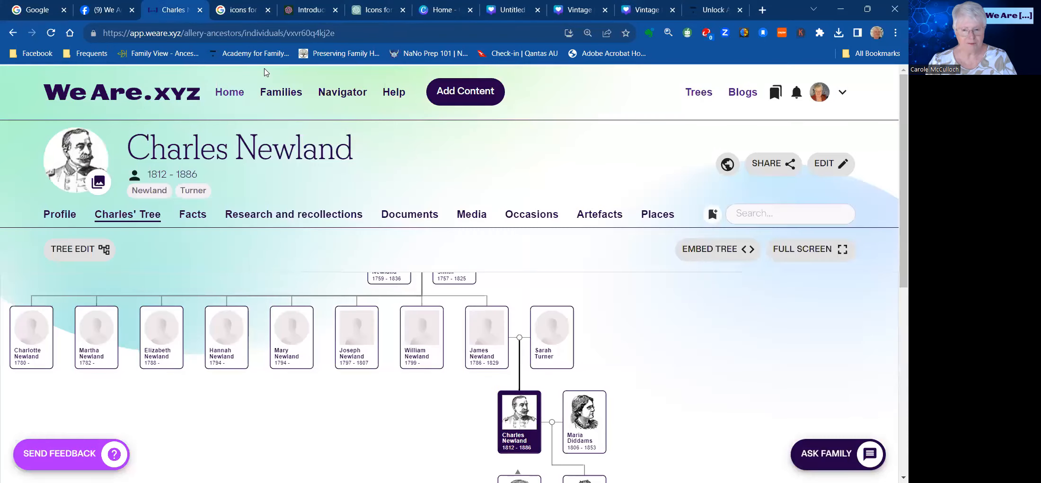
{"action": "left_click", "coordinate": [171, 11]}
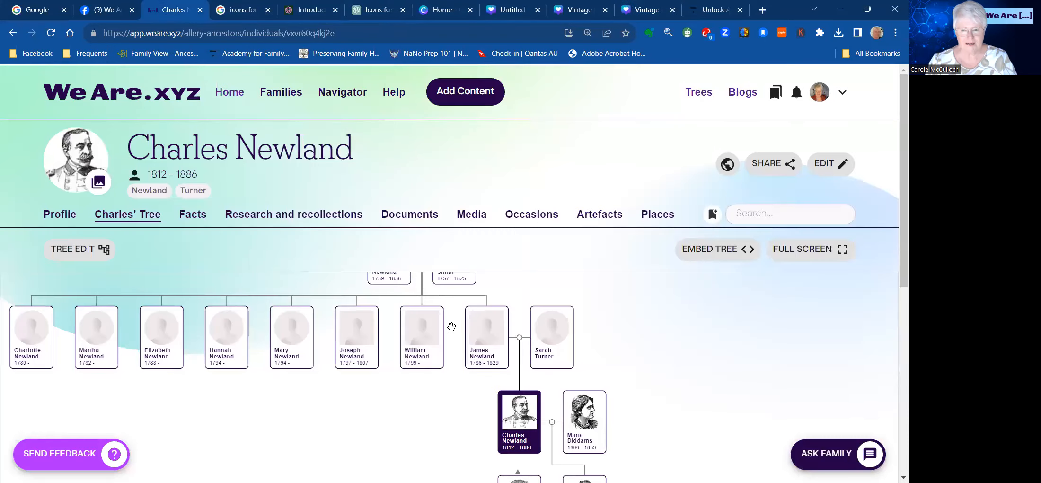
Step: Open the highlighted ancestor's father in the tree and upload the "framed ancestor" image as his profile picture, cropped to the whole frame
{"action": "left_click", "coordinate": [483, 337]}
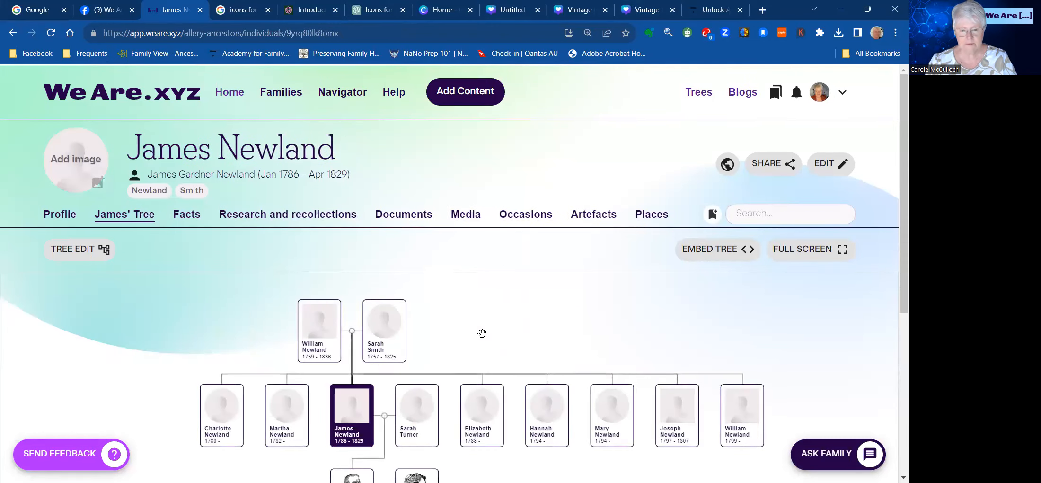
{"action": "left_click", "coordinate": [83, 167]}
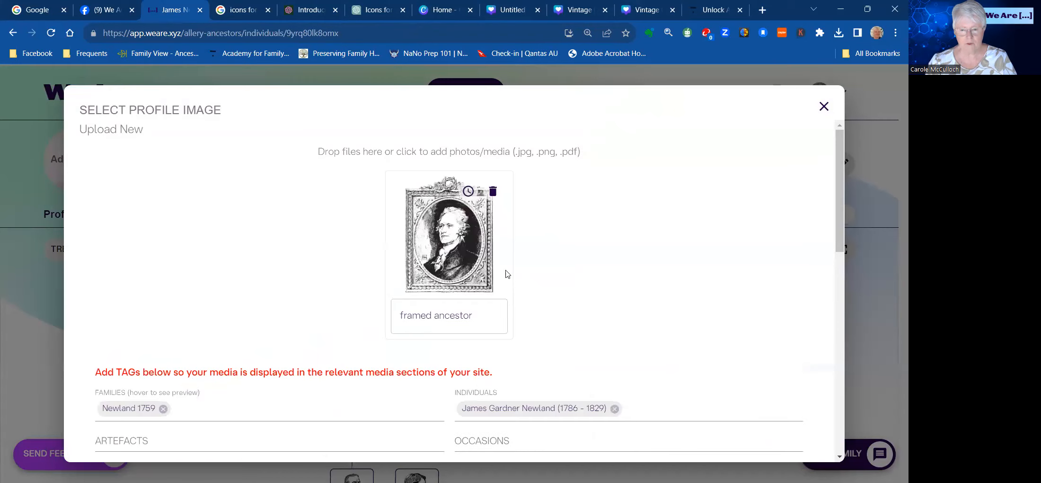
{"action": "scroll", "coordinate": [616, 302], "scroll_direction": "down", "scroll_amount": 3}
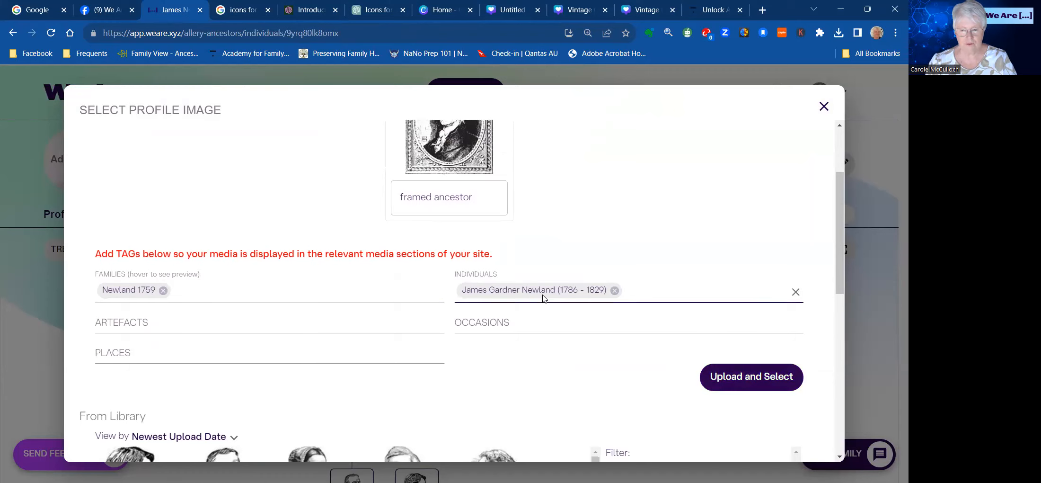
{"action": "left_click", "coordinate": [748, 379]}
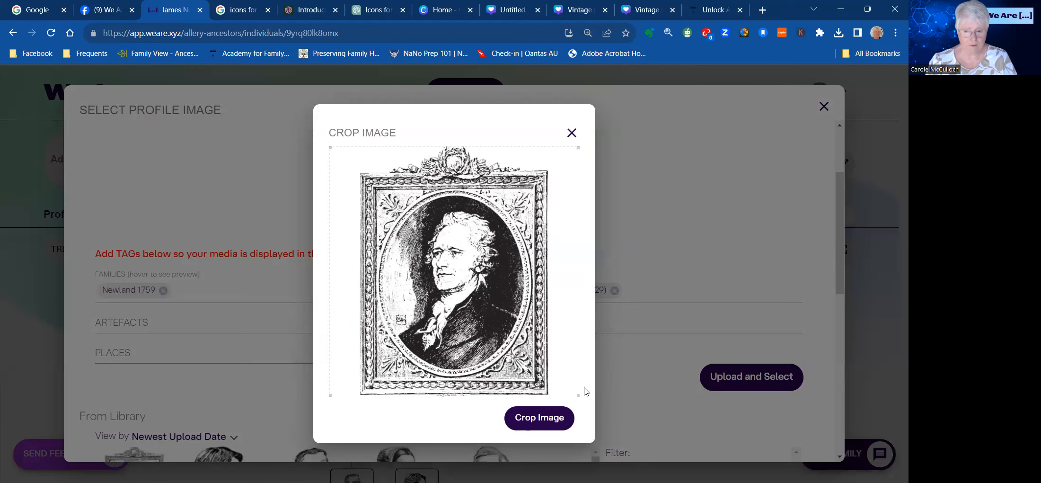
{"action": "left_click", "coordinate": [547, 422]}
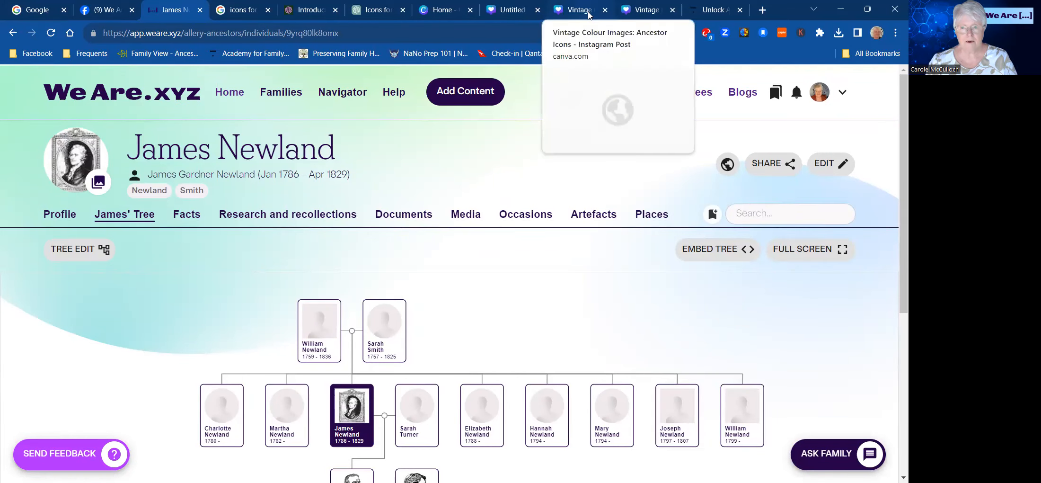
Step: Switch back to the "Vintage Illustrations - Black & White" design in Canva
{"action": "left_click", "coordinate": [630, 10]}
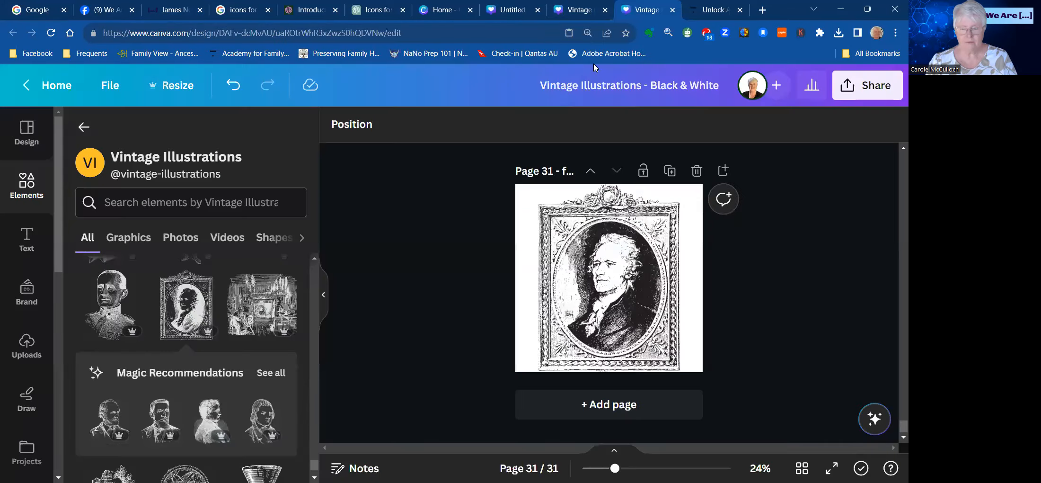